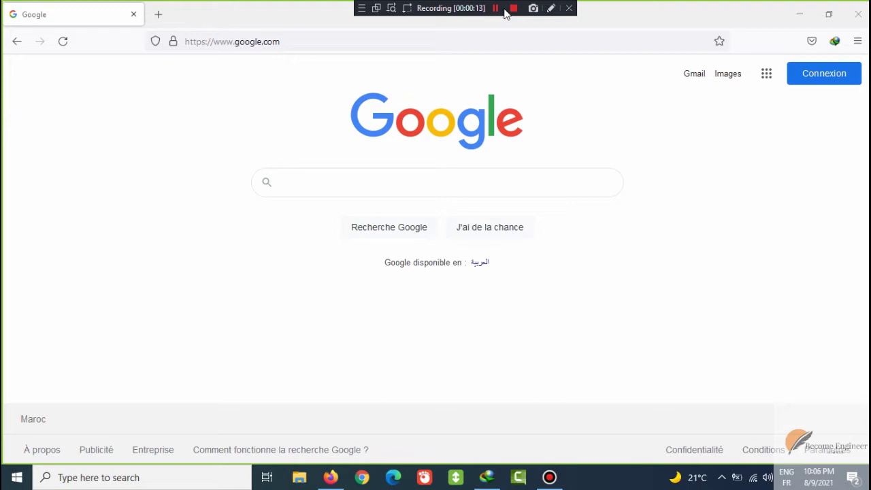
# - Go to flutter.dev and open the Get started installation page for Windows
pyautogui.click(289, 38)
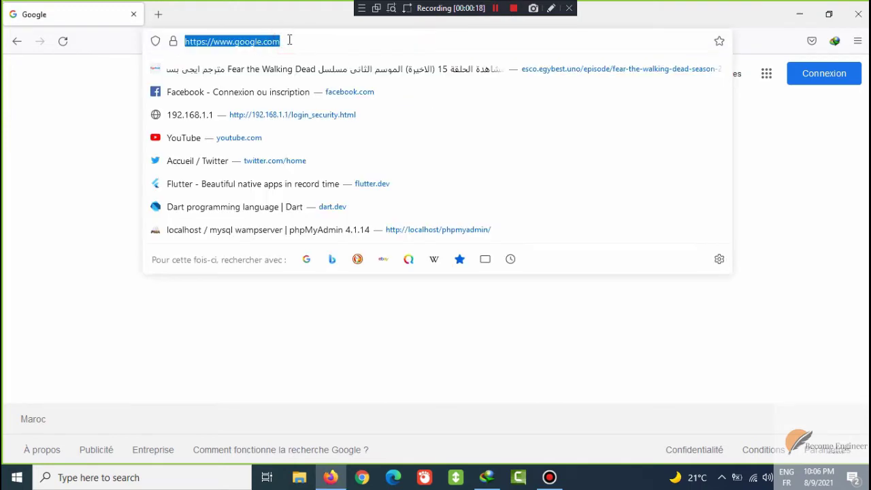
pyautogui.write('flutter.dev/')
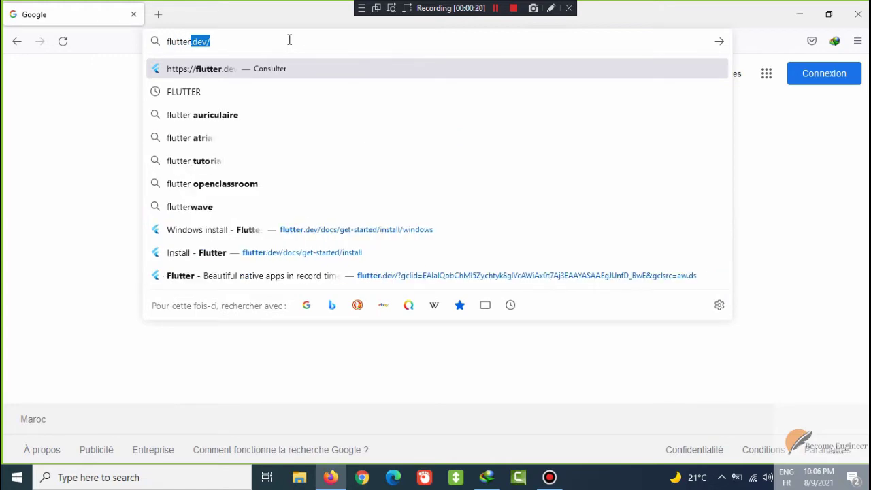
pyautogui.press('Return')
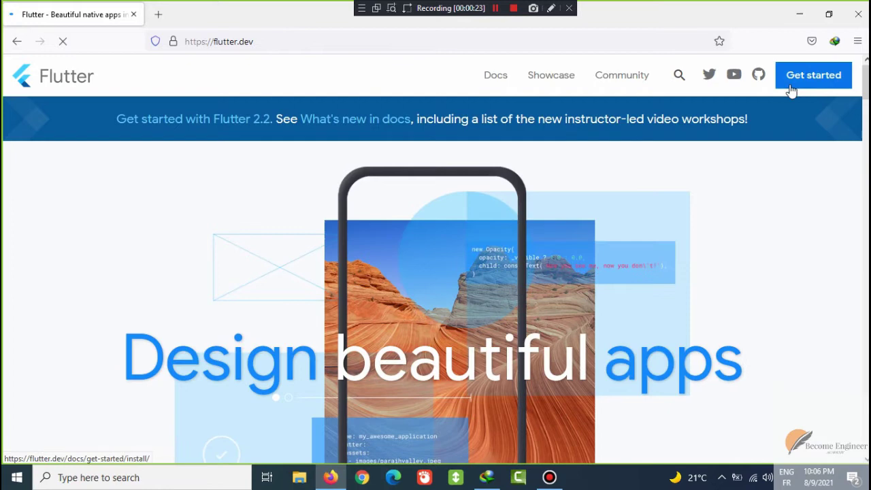
pyautogui.click(817, 81)
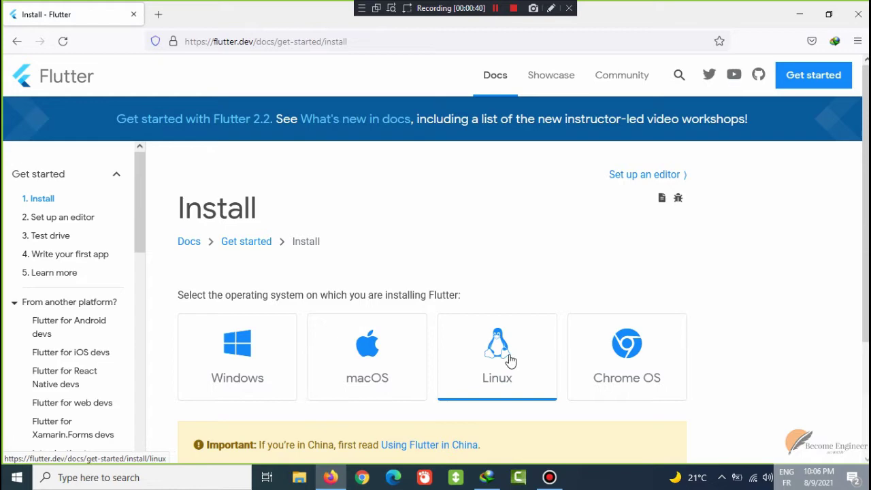
pyautogui.click(232, 351)
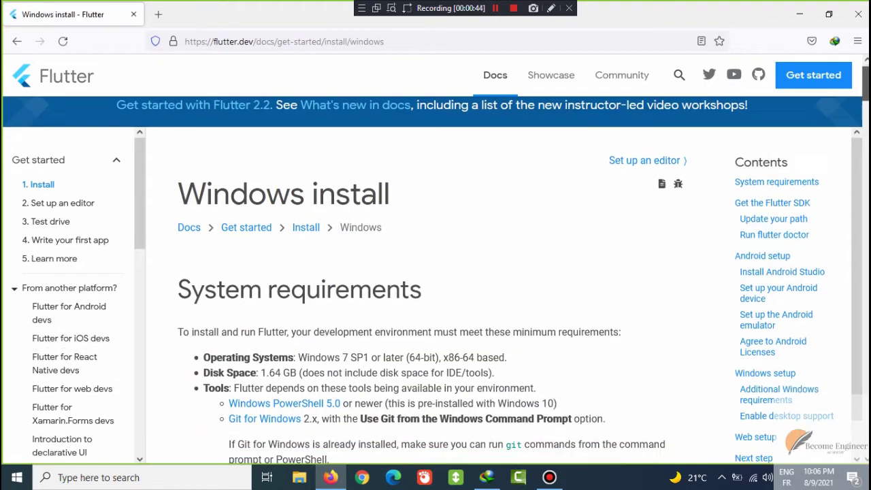
# - Review the System requirements section for the supported operating system and the required disk space
pyautogui.scroll(-3, 492, 111)
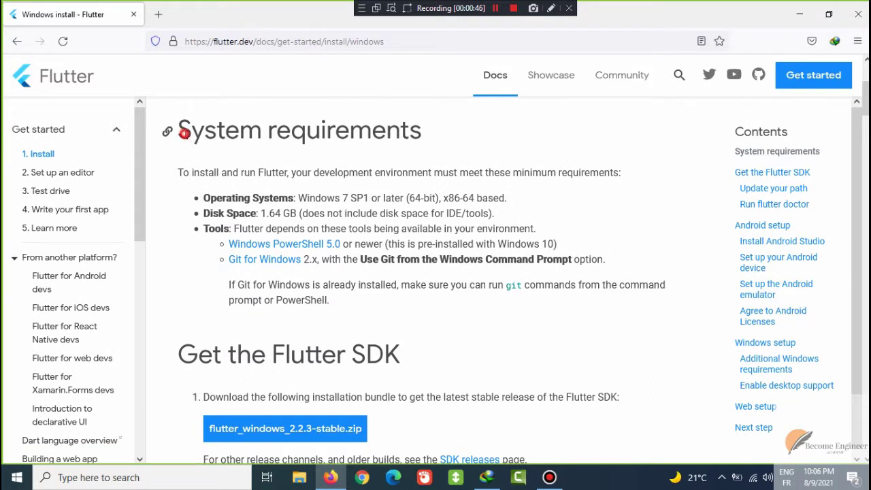
pyautogui.moveTo(182, 132); pyautogui.dragTo(438, 134)
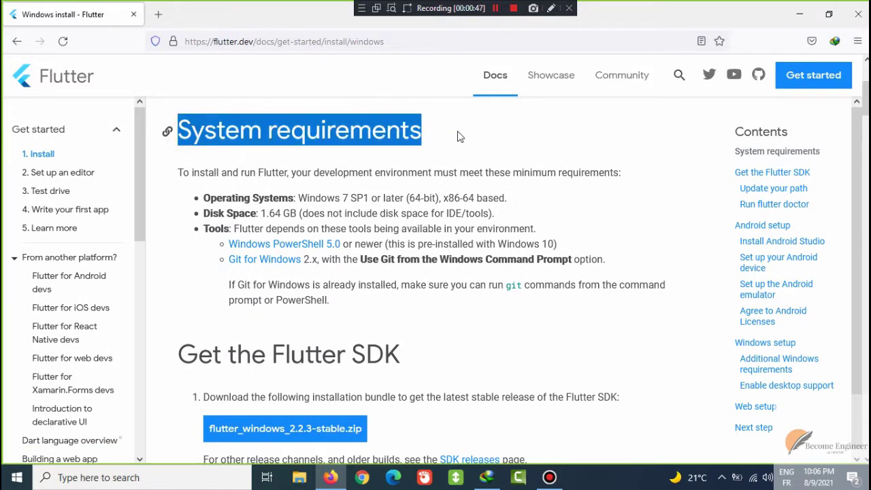
pyautogui.click(358, 196)
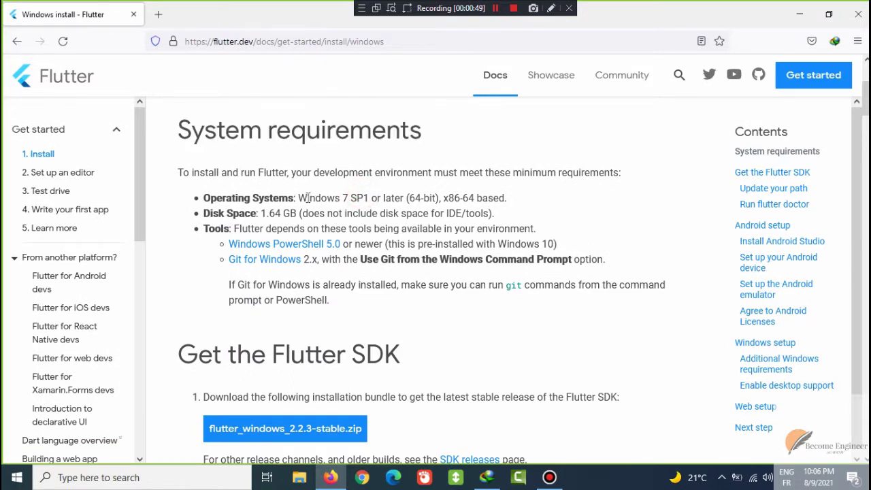
pyautogui.moveTo(295, 198); pyautogui.dragTo(368, 199)
pyautogui.click(343, 197)
pyautogui.moveTo(298, 197); pyautogui.dragTo(368, 195)
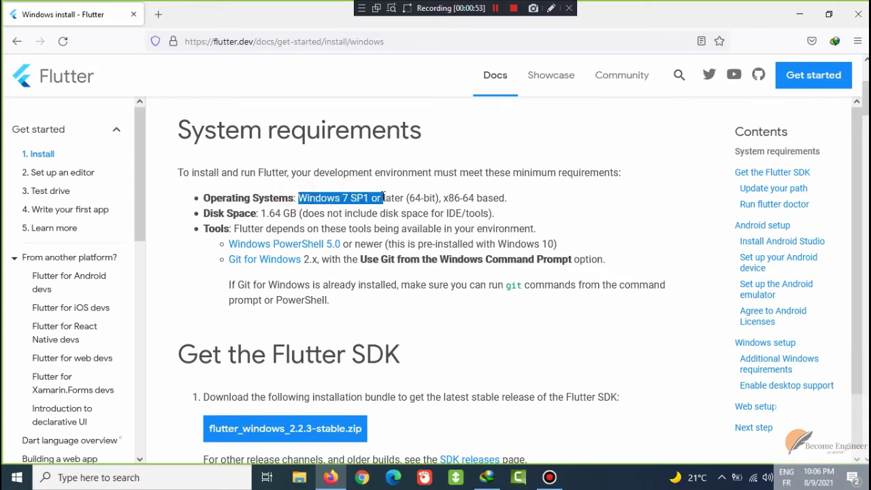
pyautogui.click(383, 197)
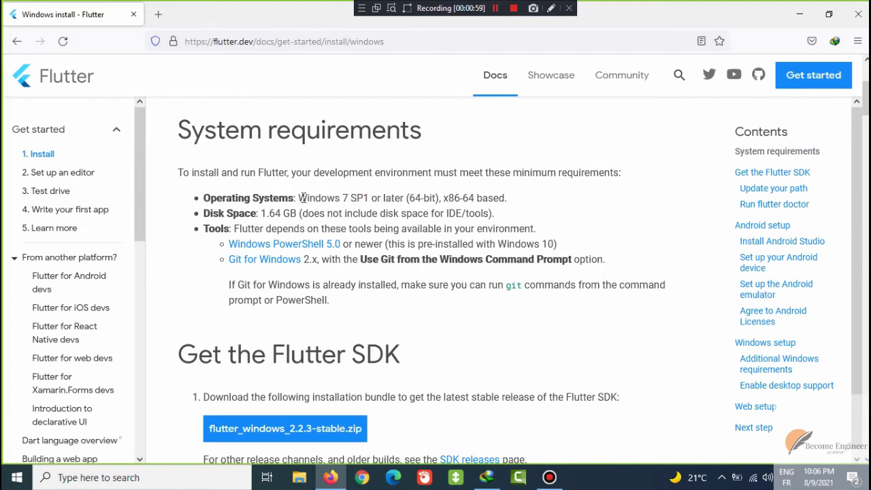
pyautogui.moveTo(298, 197); pyautogui.dragTo(368, 197)
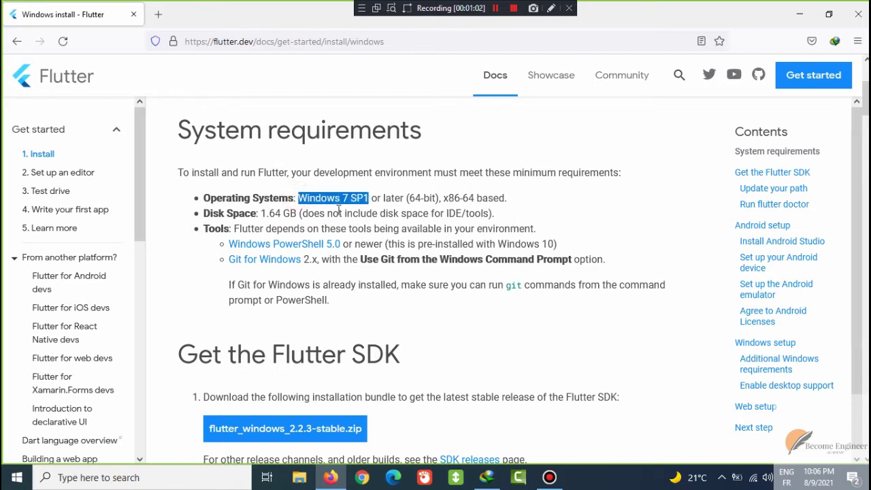
pyautogui.click(339, 208)
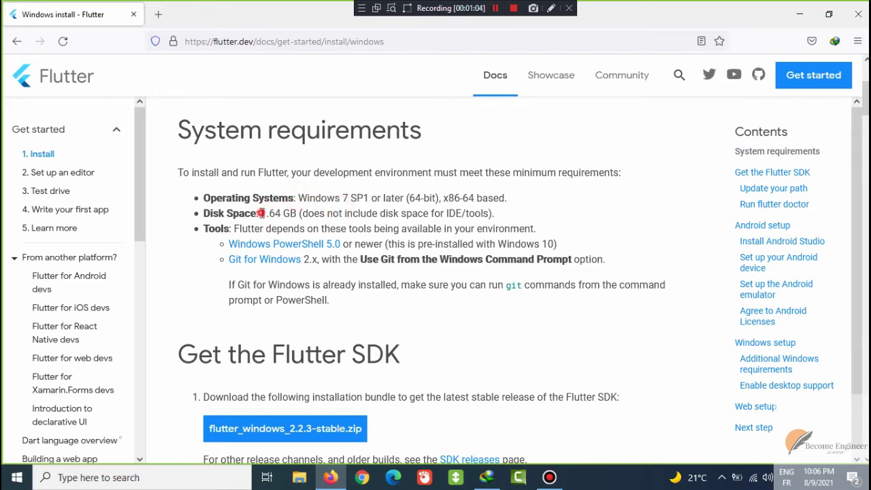
pyautogui.moveTo(261, 213); pyautogui.dragTo(277, 213)
pyautogui.click(320, 213)
# - Try to download the flutter_windows_2.2.3-stable.zip bundle from the Get the Flutter SDK section
pyautogui.scroll(-3, 479, 126)
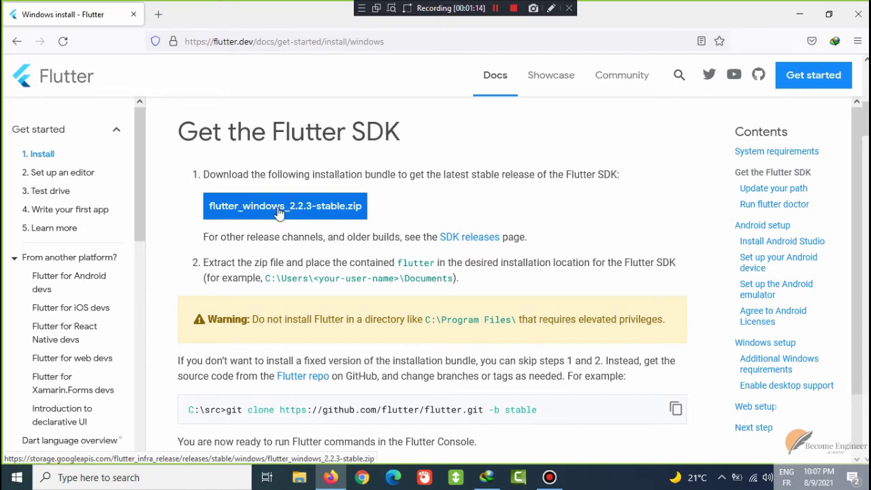
pyautogui.click(316, 210)
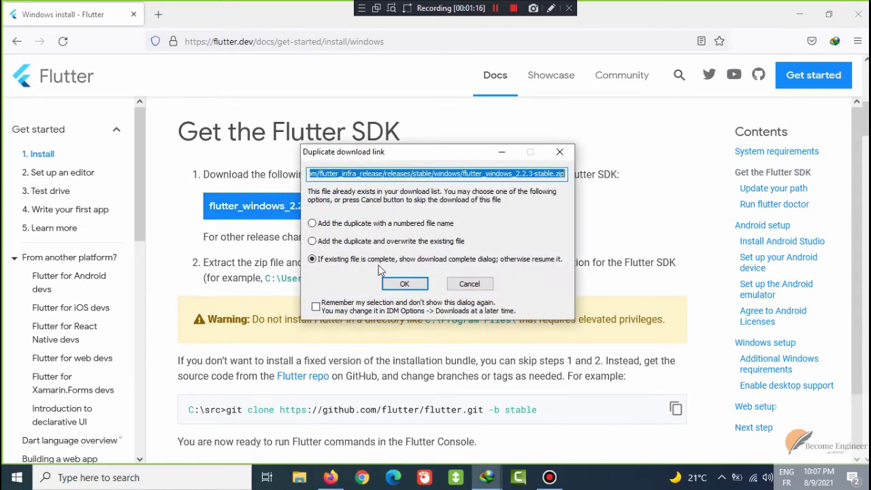
pyautogui.click(468, 283)
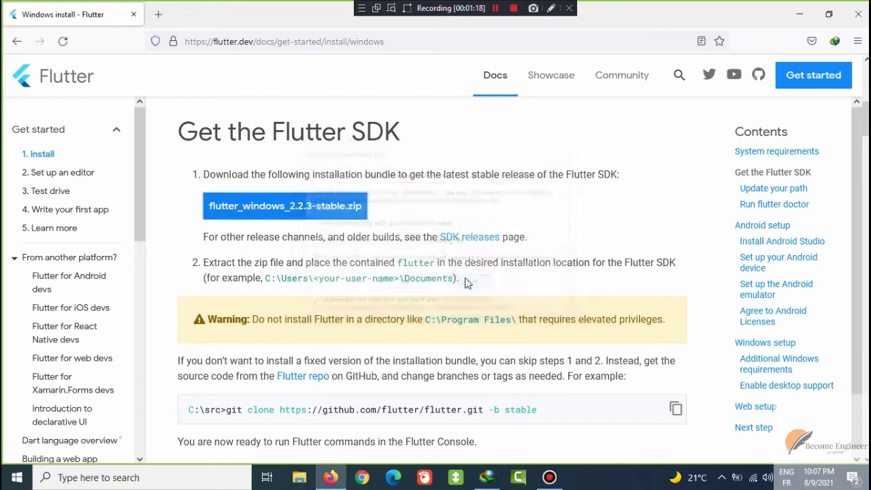
# - Line up the dartsdk archive with the other desktop icons and place flutter_windows_2.2.3-stable.zip from Internet Download Manager below it
pyautogui.click(800, 14)
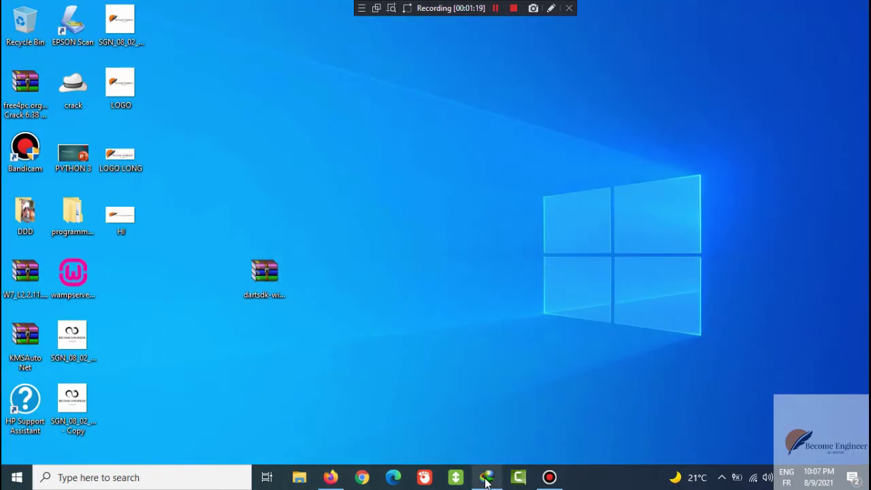
pyautogui.moveTo(264, 276); pyautogui.dragTo(125, 272)
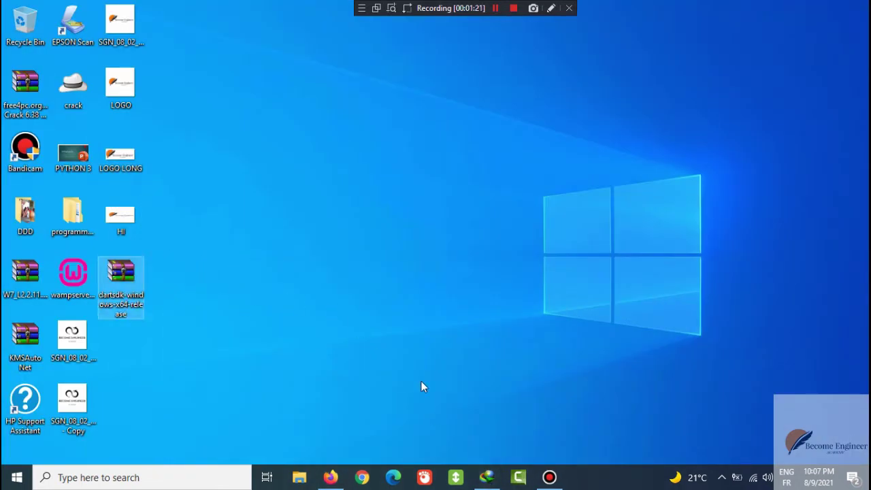
pyautogui.click(487, 477)
pyautogui.click(342, 232)
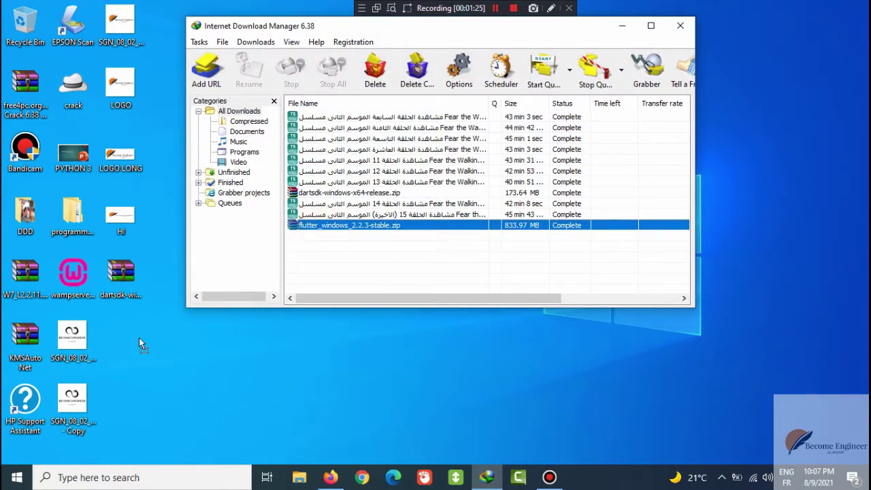
pyautogui.moveTo(118, 331); pyautogui.dragTo(119, 333)
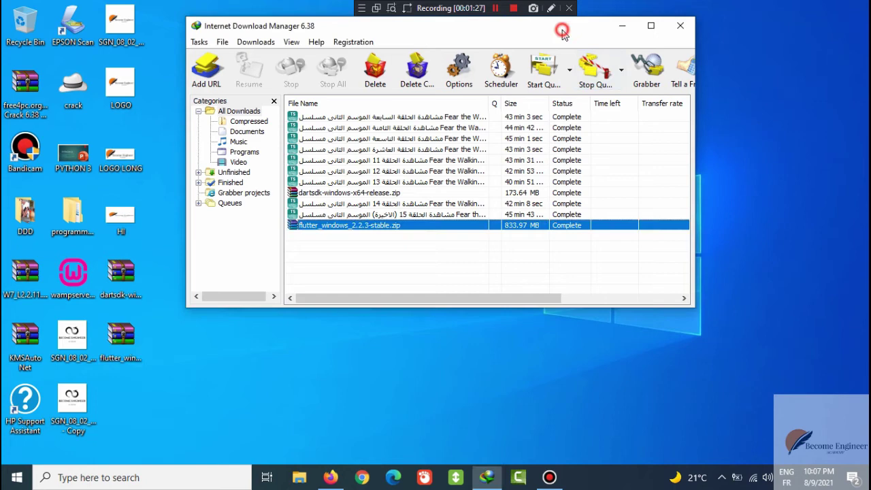
pyautogui.click(621, 26)
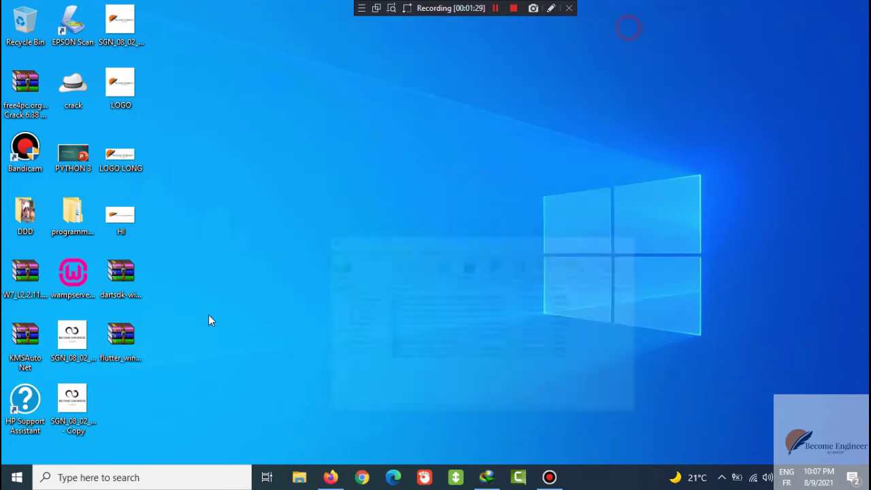
# - Extract flutter_windows_2.2.3-stable.zip directly onto the desktop and consult the Update your path instructions on the Flutter install page
pyautogui.rightClick(116, 347)
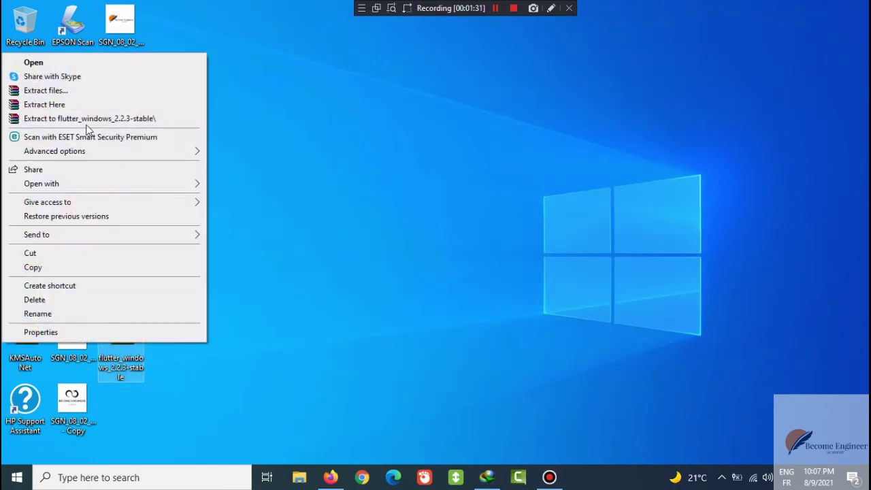
pyautogui.click(50, 107)
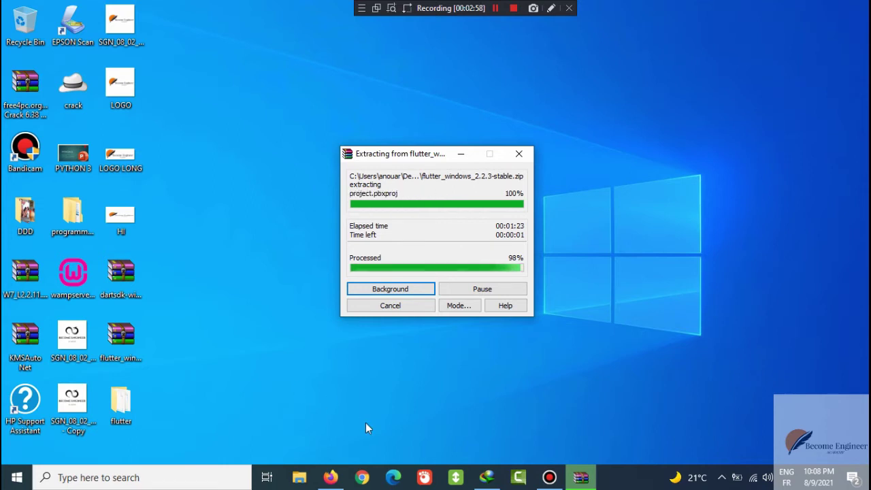
pyautogui.click(322, 475)
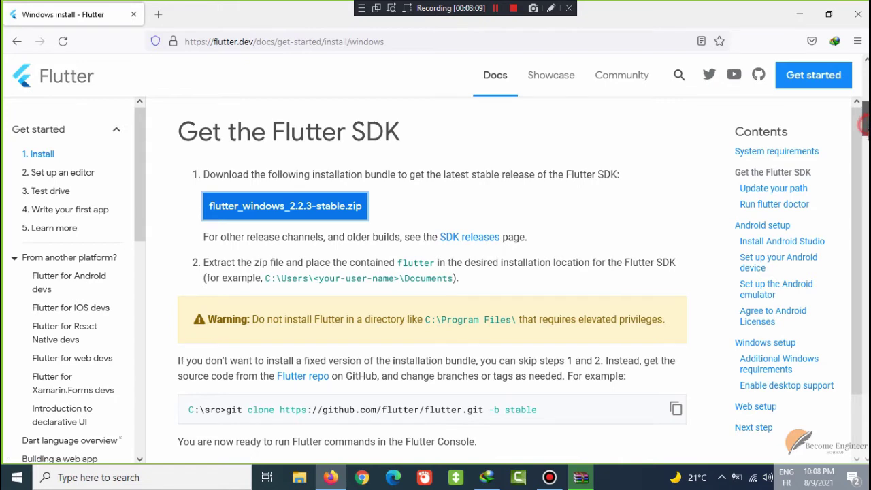
pyautogui.scroll(-3, 864, 126)
pyautogui.scroll(-2, 863, 129)
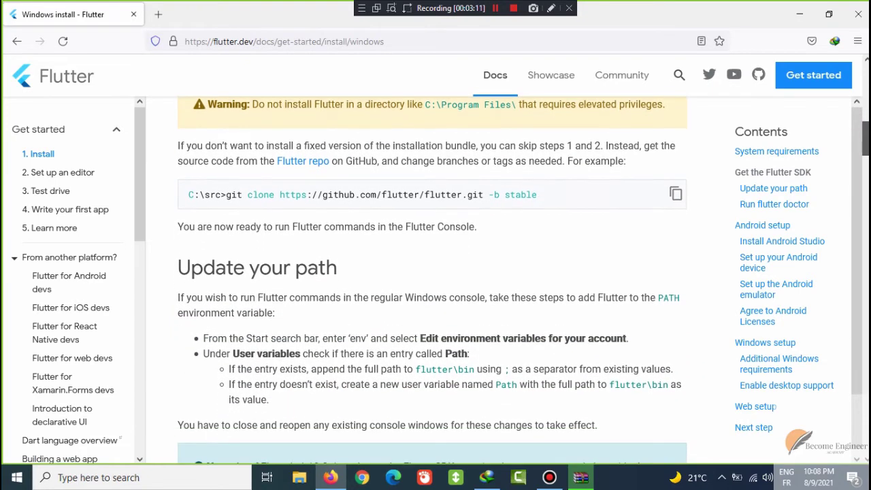
pyautogui.click(800, 14)
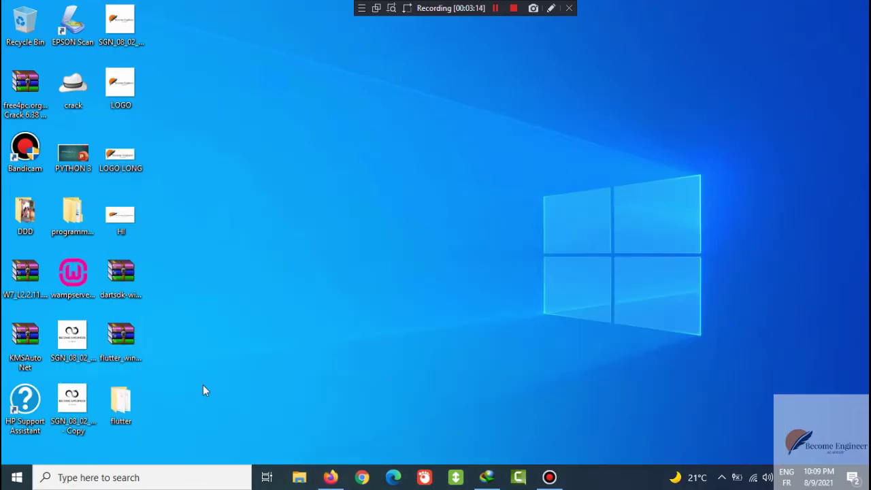
# - Move the extracted flutter folder from the desktop to the root of Local Disk (C:)
pyautogui.click(123, 402)
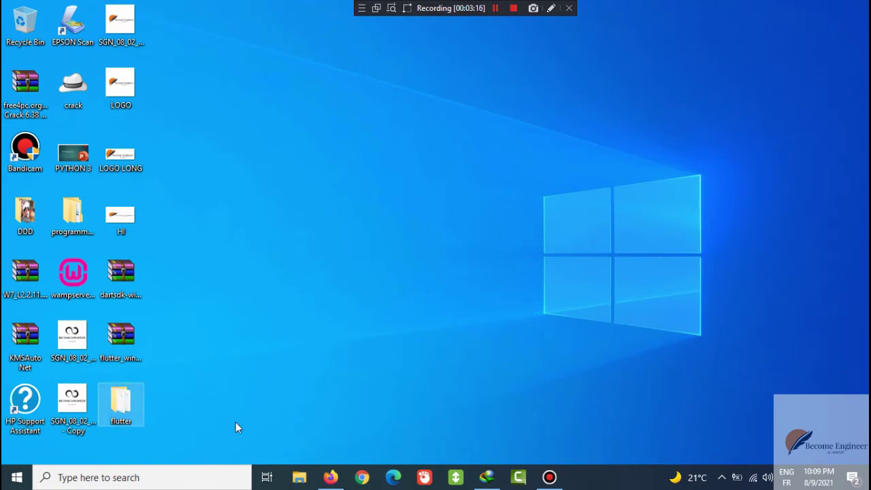
pyautogui.click(330, 476)
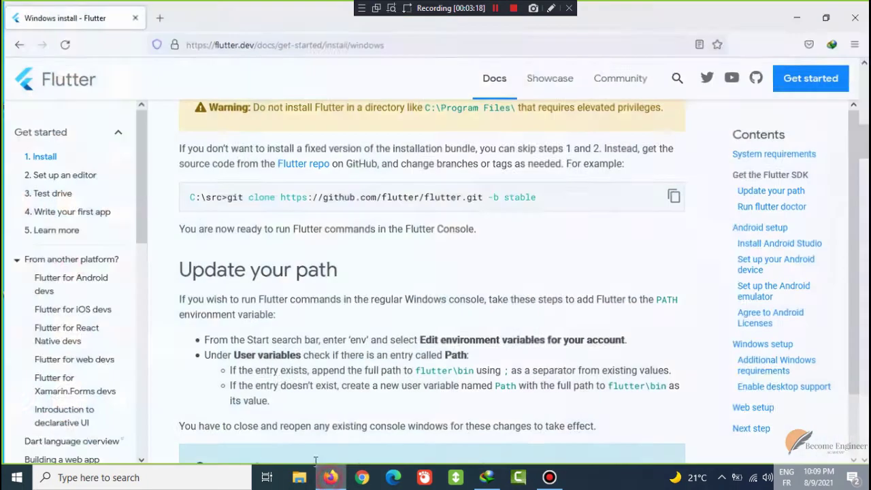
pyautogui.moveTo(186, 264); pyautogui.dragTo(363, 279)
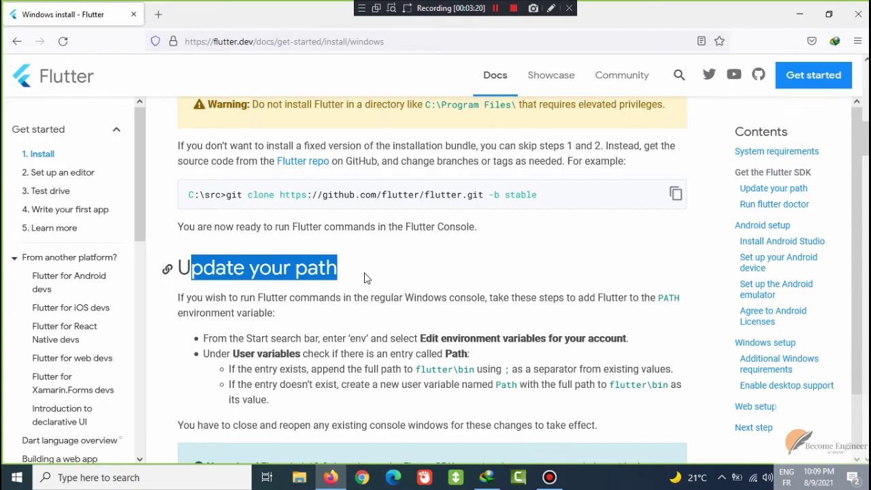
pyautogui.click(801, 13)
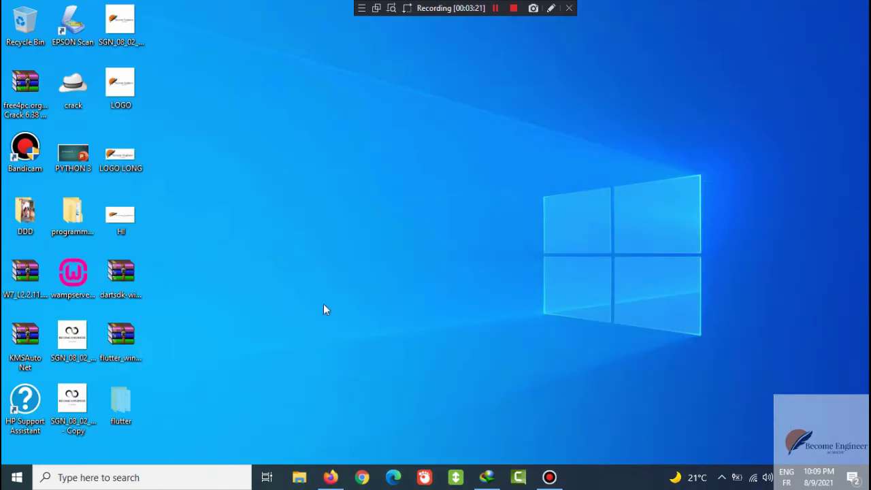
pyautogui.click(125, 401)
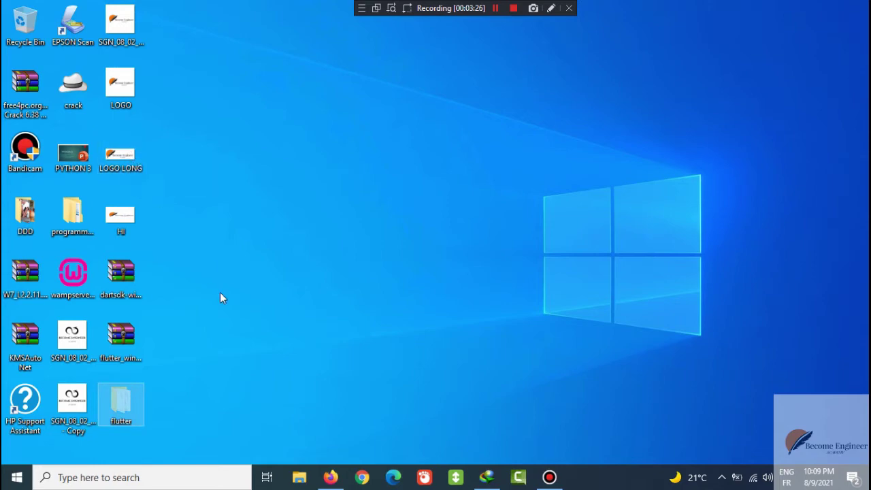
pyautogui.click(299, 478)
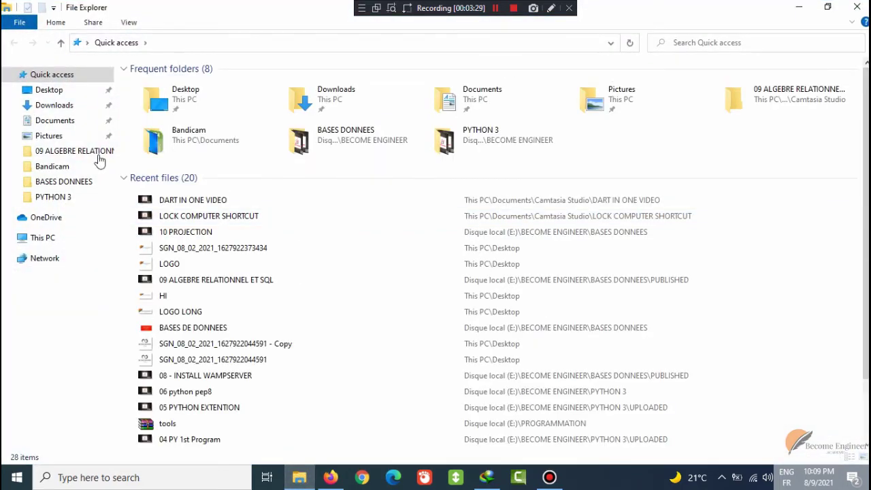
pyautogui.click(41, 237)
pyautogui.doubleClick(209, 188)
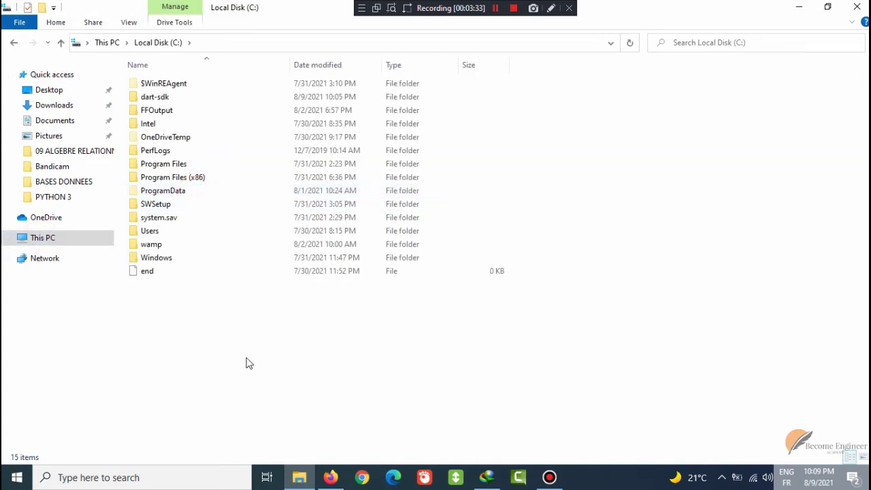
pyautogui.hotkey('ctrl', 'v')
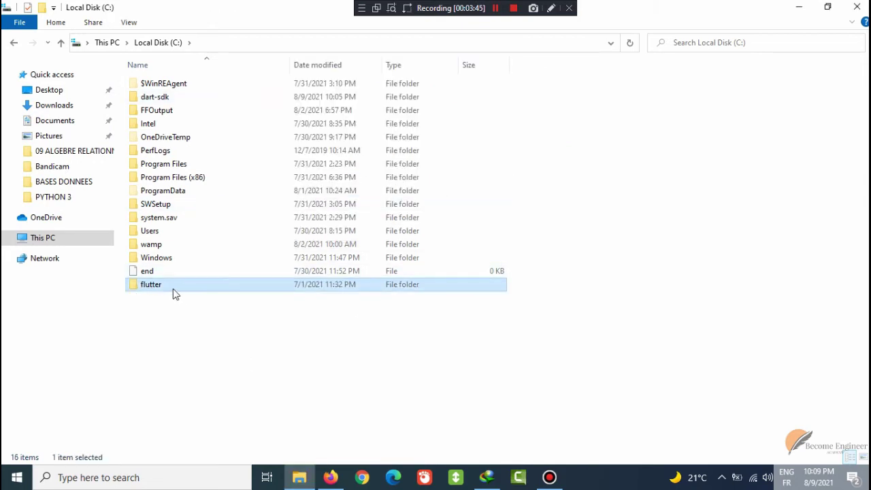
# - Open the bin folder inside the flutter folder on Local Disk (C:)
pyautogui.doubleClick(156, 288)
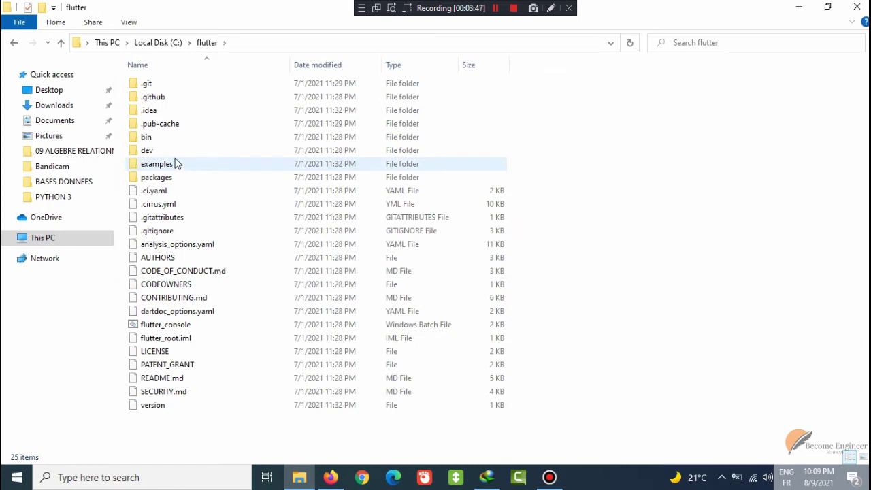
pyautogui.doubleClick(157, 139)
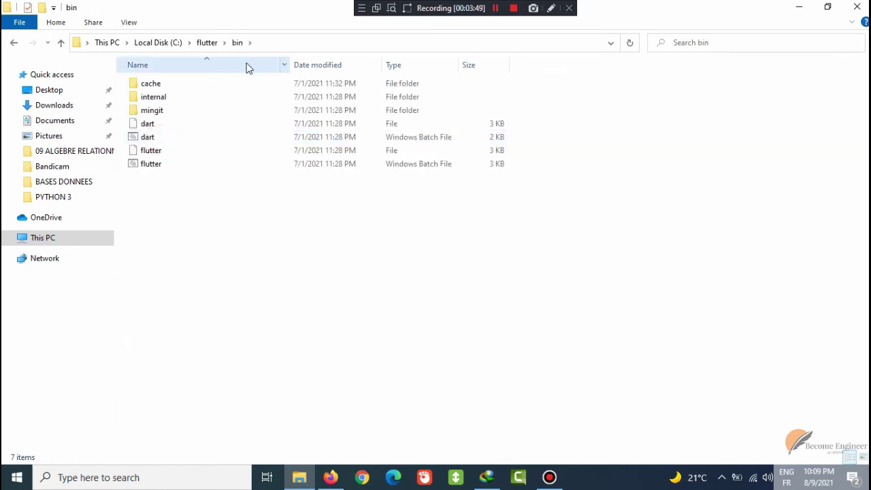
# - Copy the full path C:\flutter\bin of the open bin folder and close the File Explorer window
pyautogui.click(275, 44)
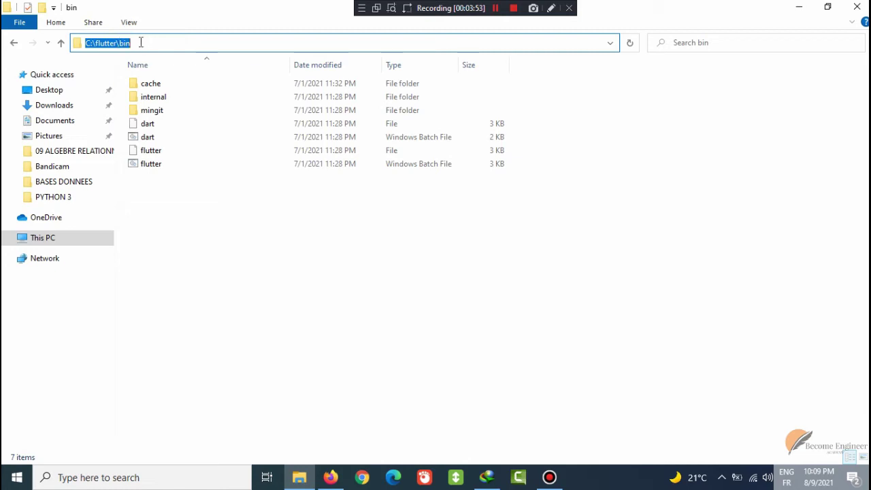
pyautogui.click(167, 41)
pyautogui.hotkey('ctrl', 'a')
pyautogui.hotkey('ctrl', 'c')
pyautogui.click(848, 11)
# - Search Windows for "variable", open Edit the system environment variables, and bring up the Environment Variables dialog
pyautogui.click(163, 479)
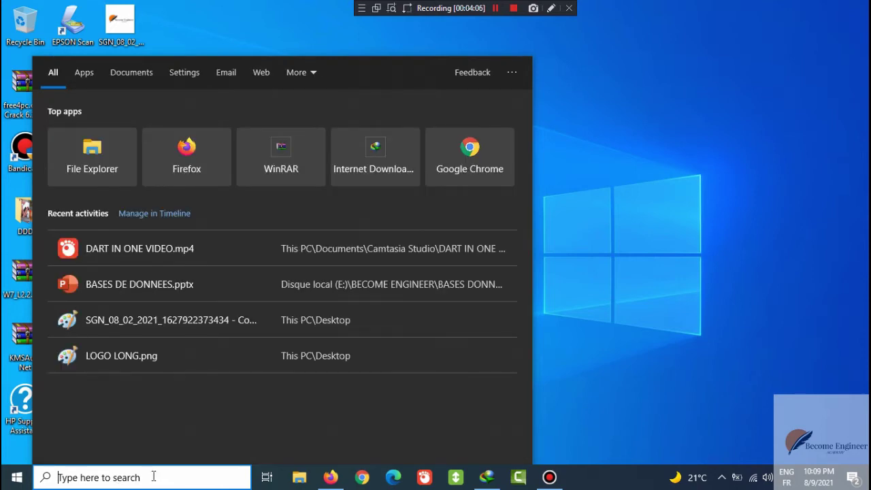
pyautogui.write('variab')
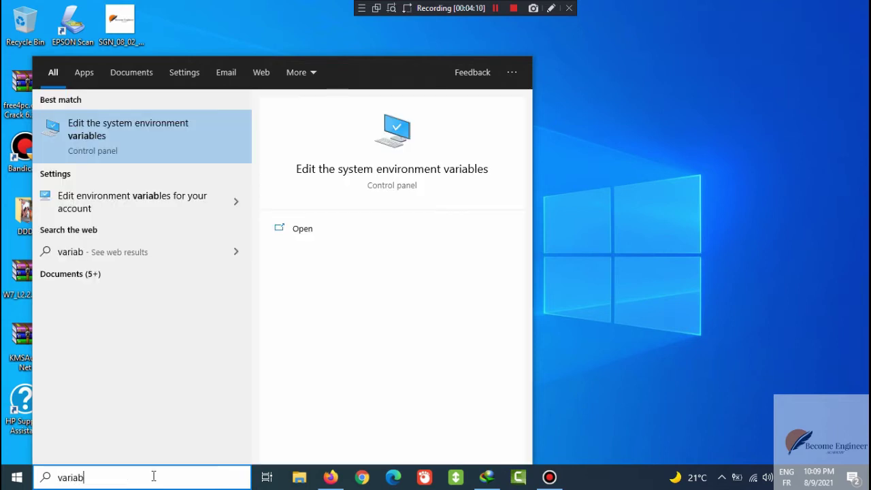
pyautogui.write('le')
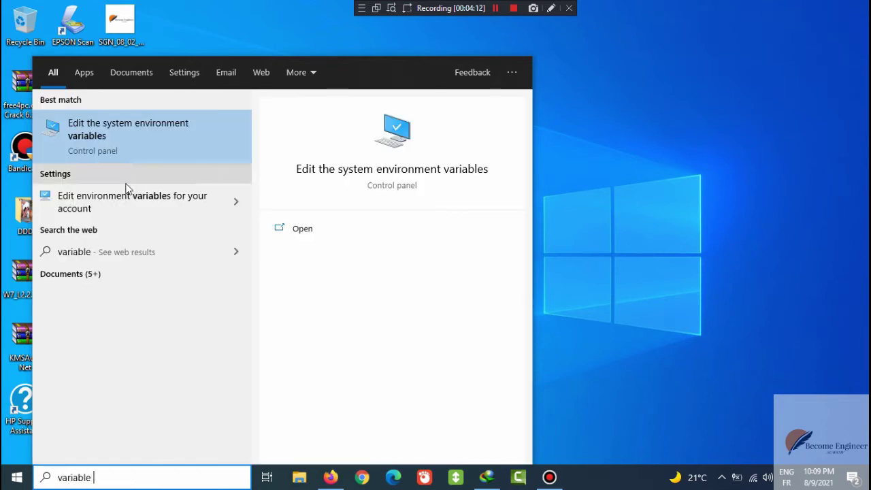
pyautogui.click(169, 141)
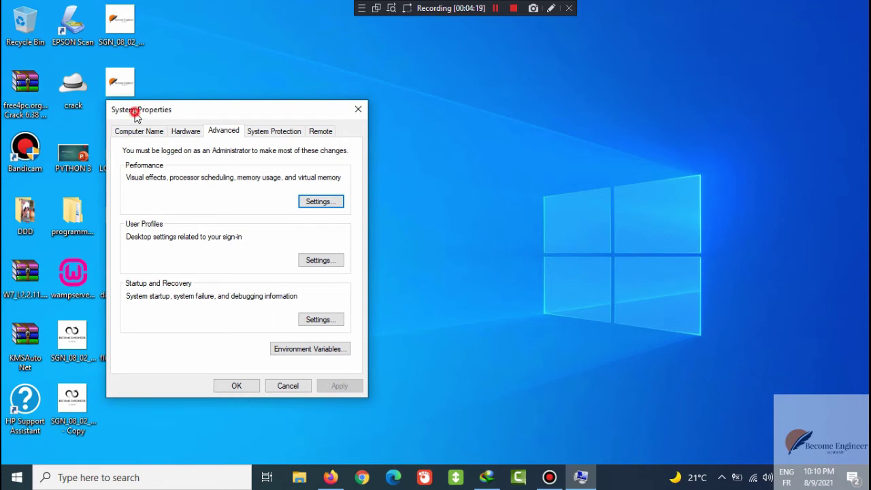
pyautogui.click(216, 133)
pyautogui.click(295, 349)
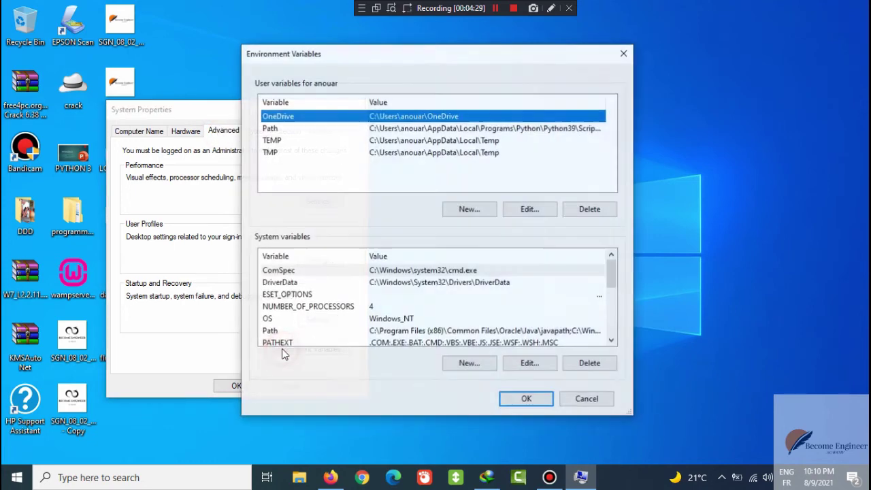
# - Add the copied path C:\flutter\bin as a new entry in the user Path variable and save the changes in all open dialogs
pyautogui.doubleClick(285, 129)
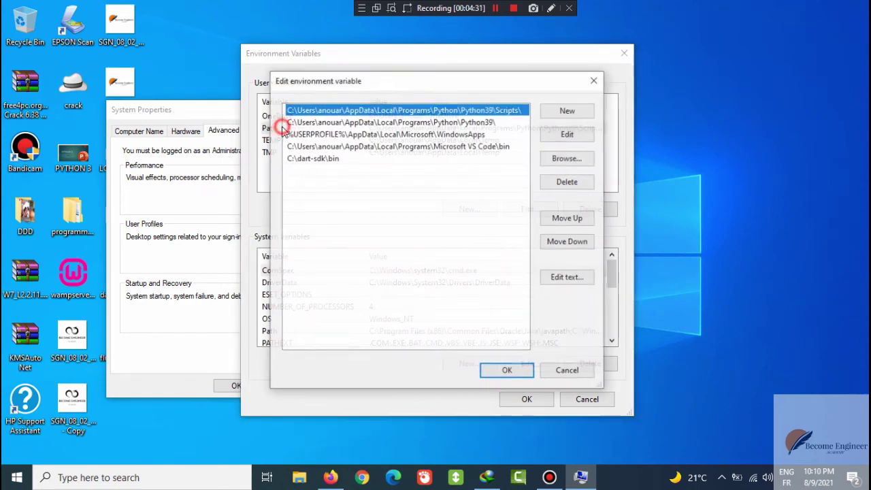
pyautogui.doubleClick(305, 170)
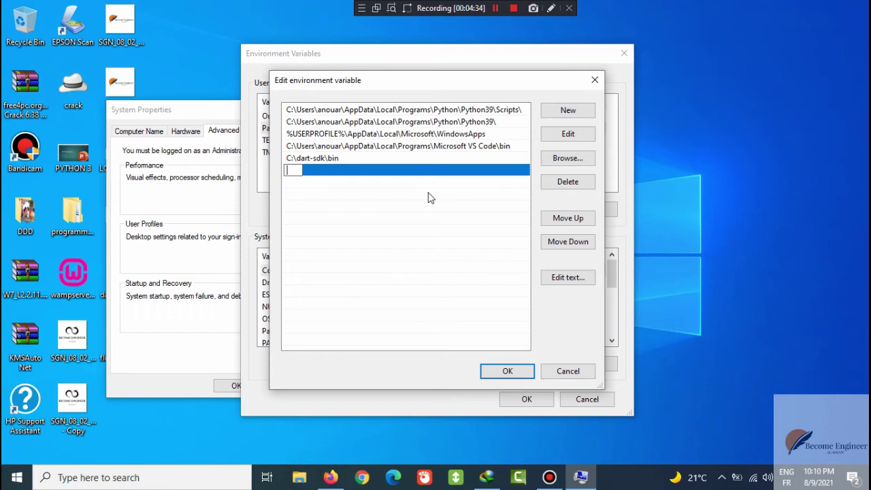
pyautogui.hotkey('ctrl', 'v')
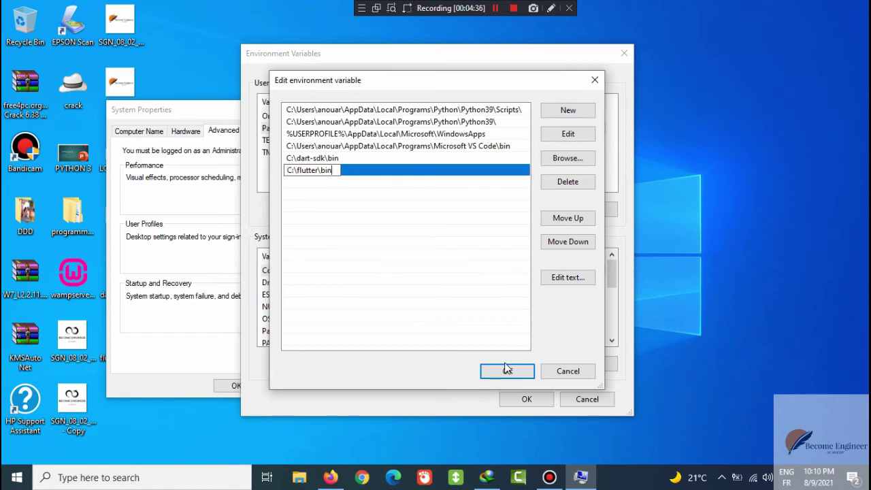
pyautogui.click(430, 269)
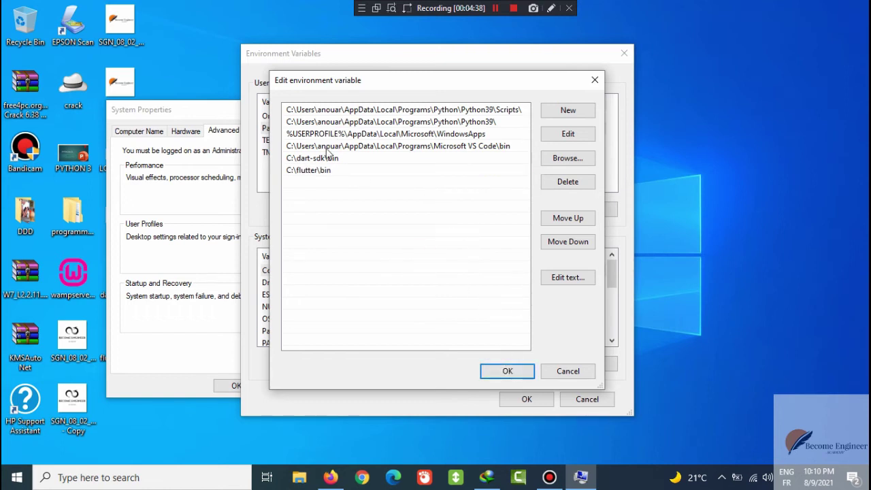
pyautogui.click(301, 160)
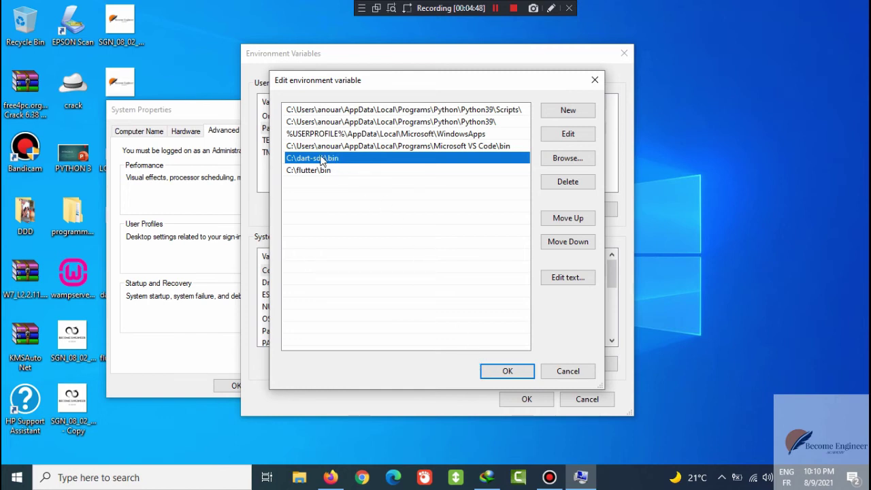
pyautogui.click(504, 371)
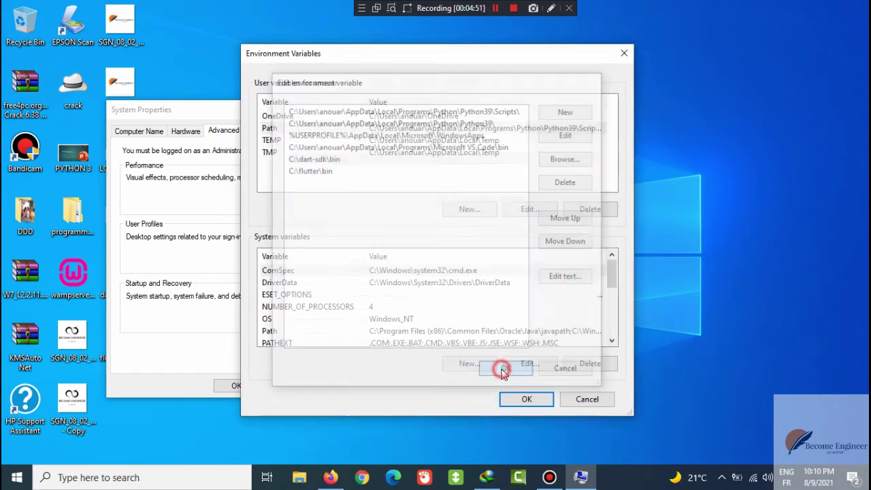
pyautogui.click(519, 399)
pyautogui.click(238, 385)
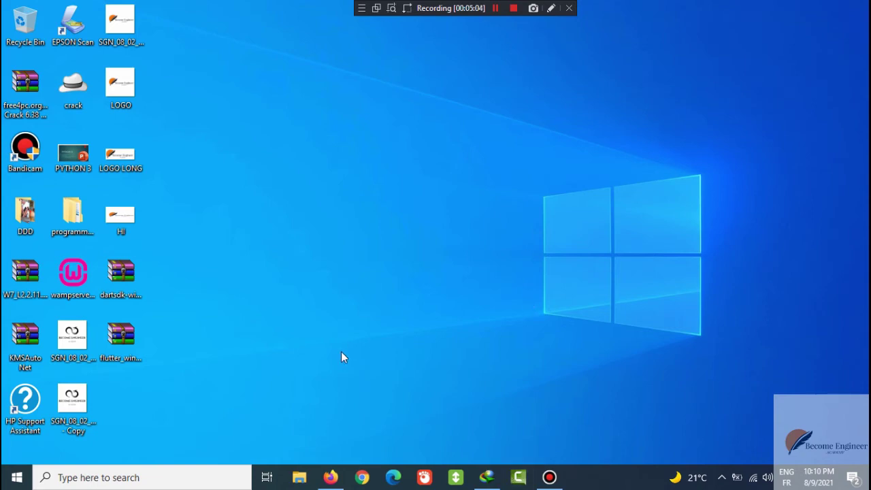
# - Consult the Run flutter doctor section of the Flutter install page in Firefox, and run the flutter command in a new Command Prompt
pyautogui.click(331, 477)
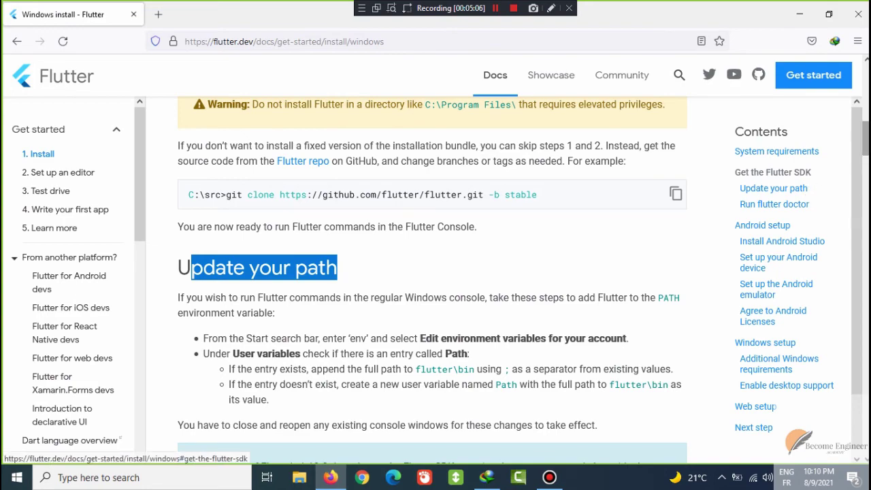
pyautogui.scroll(-10, 432, 279)
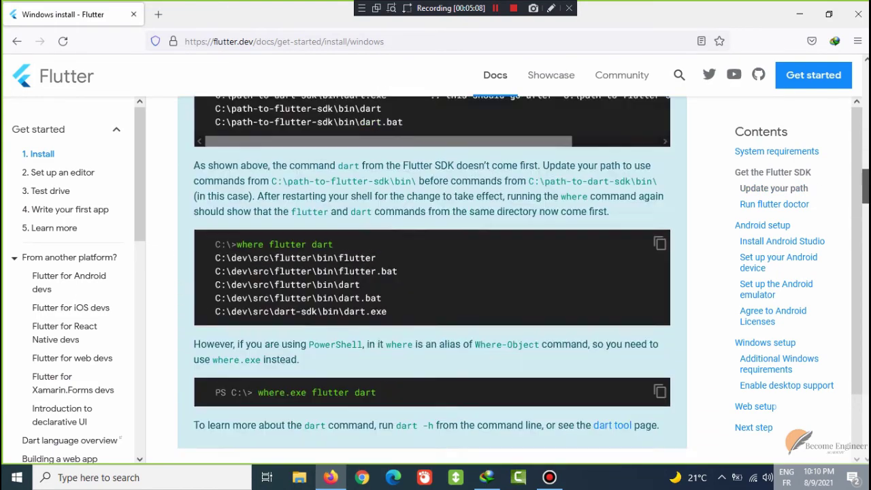
pyautogui.scroll(-3, 432, 279)
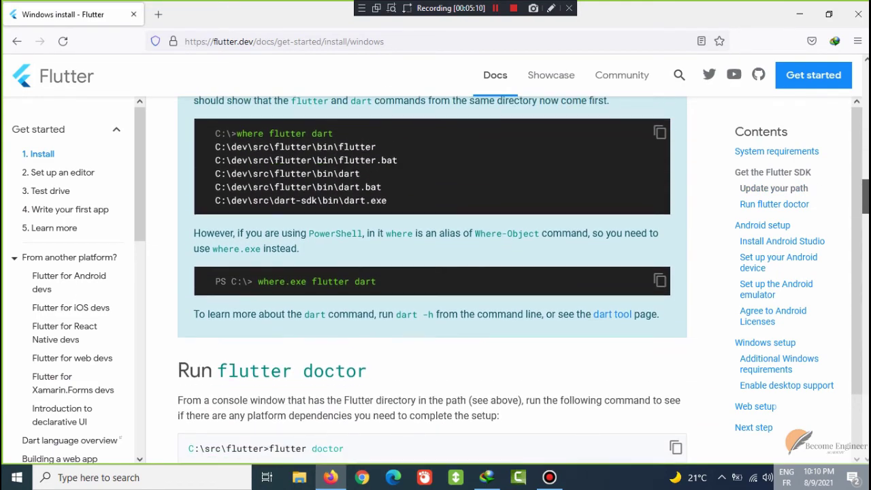
pyautogui.scroll(-2, 433, 279)
pyautogui.press('super+r')
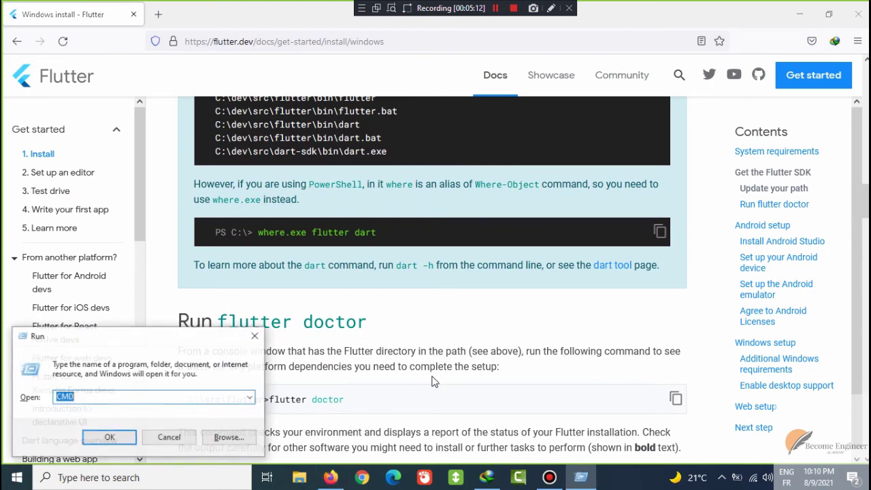
pyautogui.press('Return')
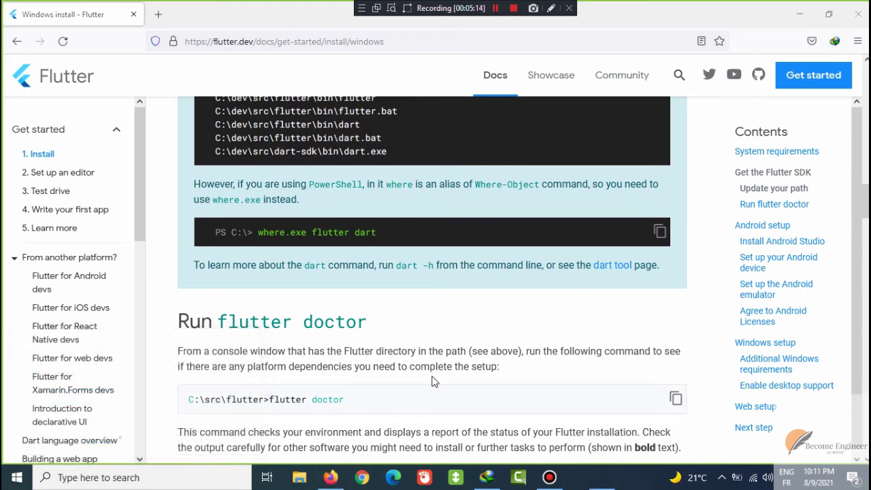
pyautogui.write('flutter')
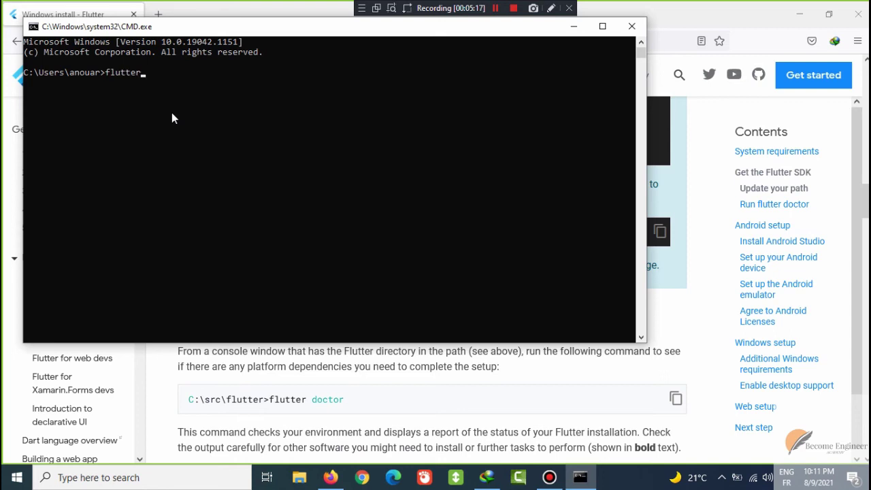
pyautogui.press('Return')
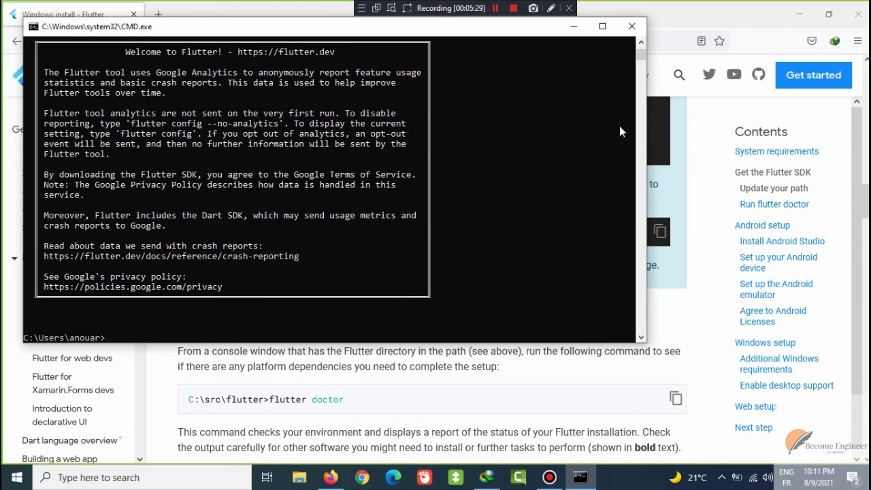
# - Review the flutter command's output back to the common commands, global options and available commands, and close the Command Prompt
pyautogui.click(640, 42)
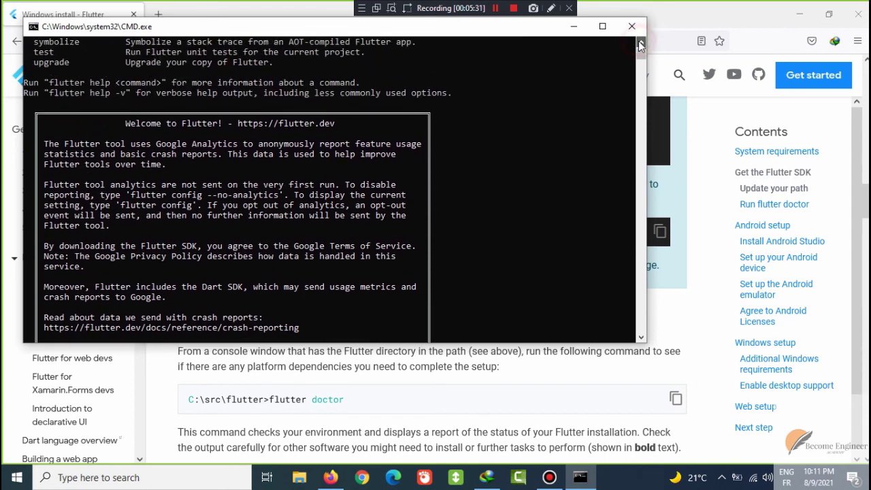
pyautogui.moveTo(640, 45); pyautogui.dragTo(641, 43)
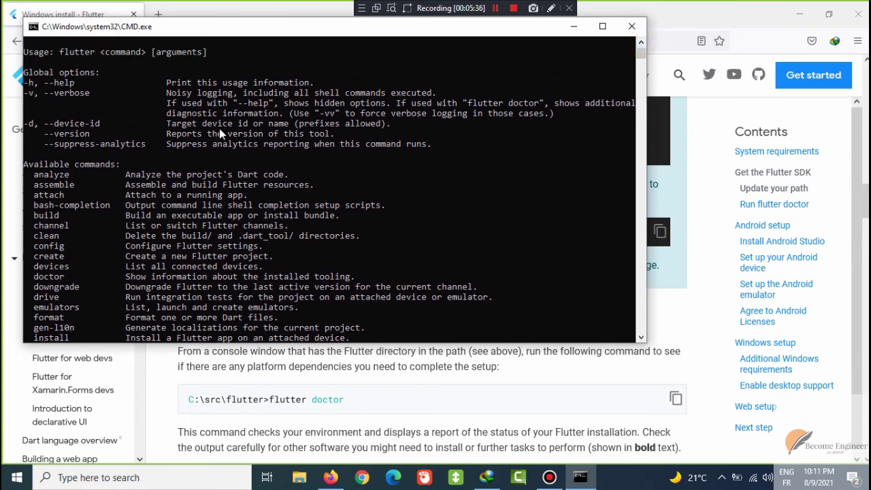
pyautogui.moveTo(641, 44); pyautogui.dragTo(641, 44)
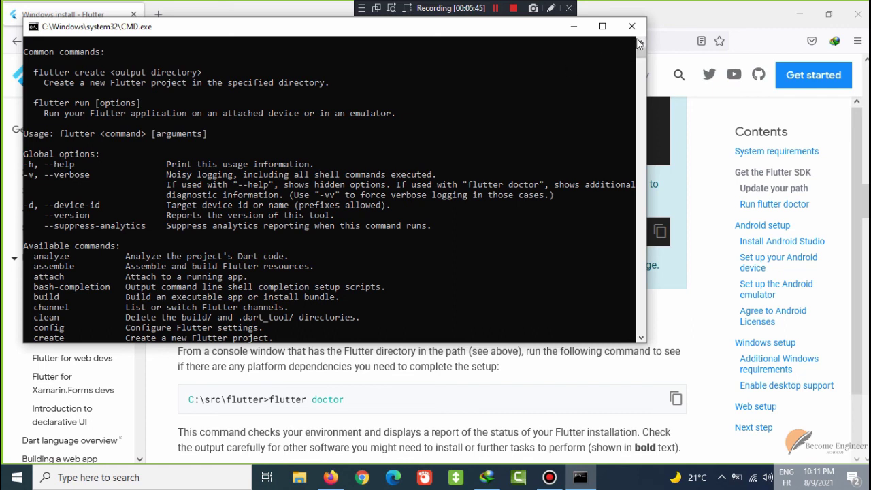
pyautogui.click(641, 43)
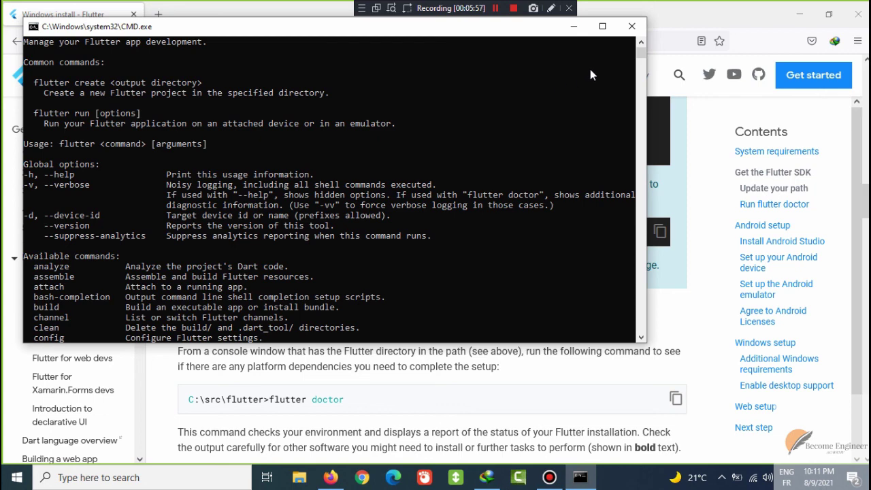
pyautogui.click(631, 30)
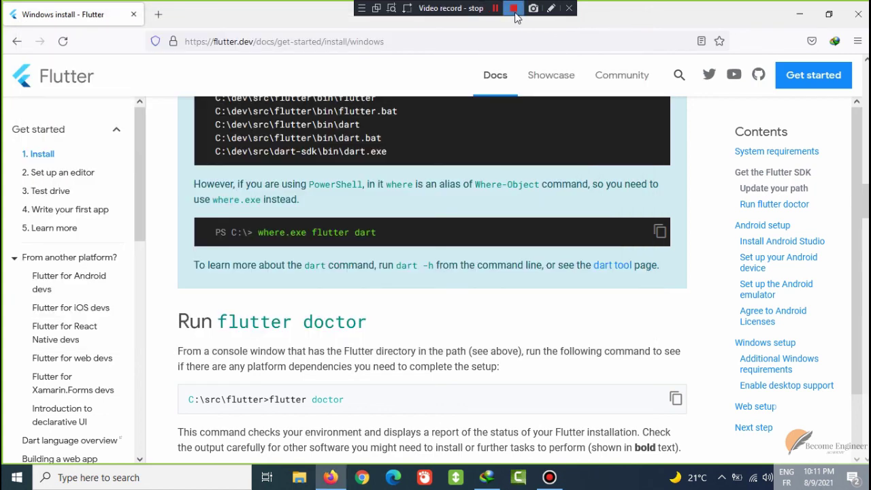